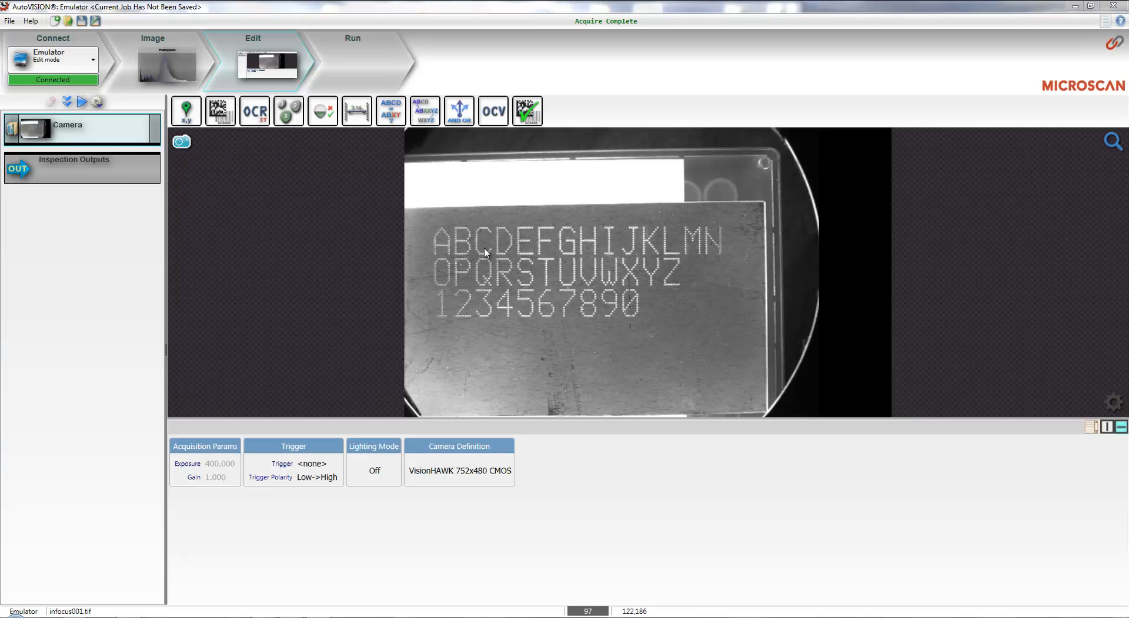
- Add an OCR tool and enlarge its region to enclose all three lines of characters on the plate
left_click(256, 118)
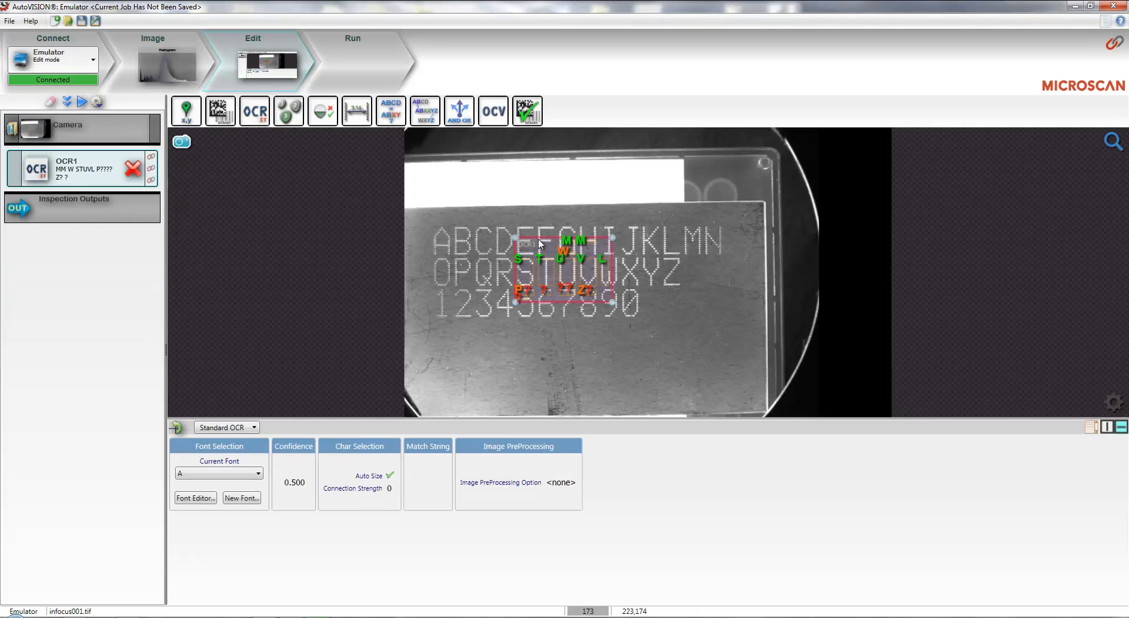
left_click_drag(515, 237, 419, 207)
left_click_drag(612, 302, 755, 340)
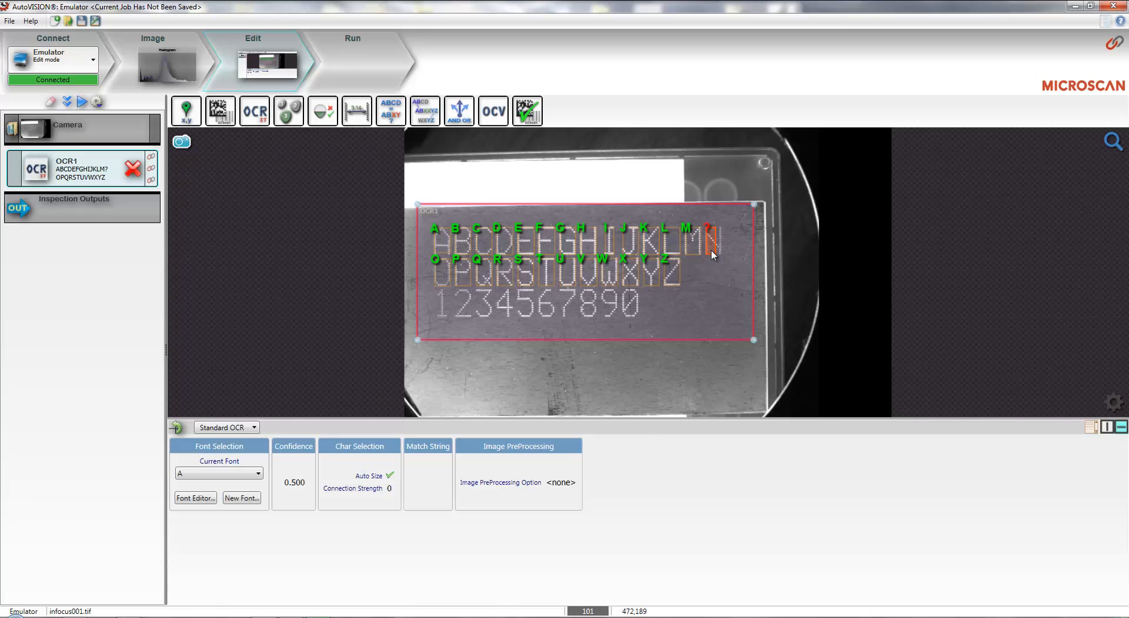
- Set the OCR tool's image preprocessing option to Connect Objects (Close)
left_click(573, 484)
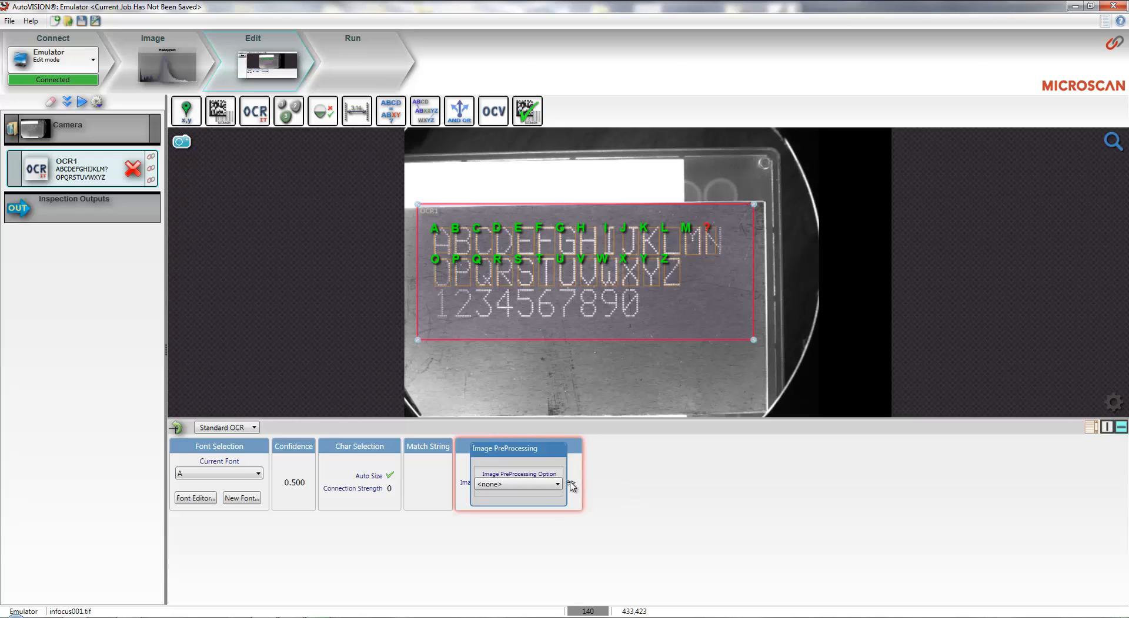
left_click(536, 486)
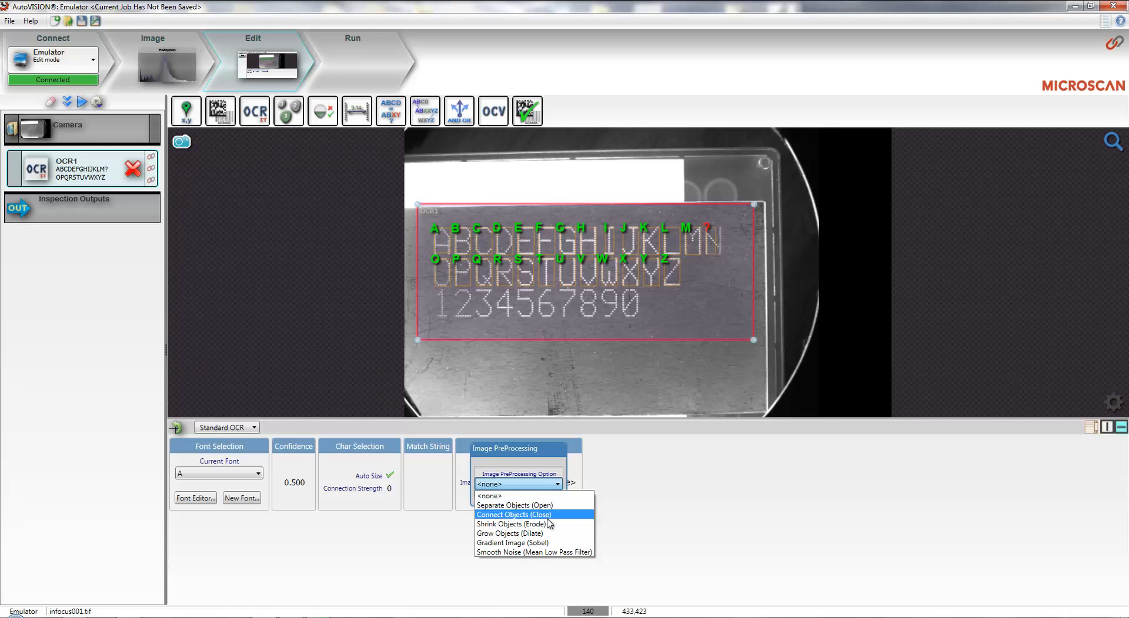
left_click(548, 516)
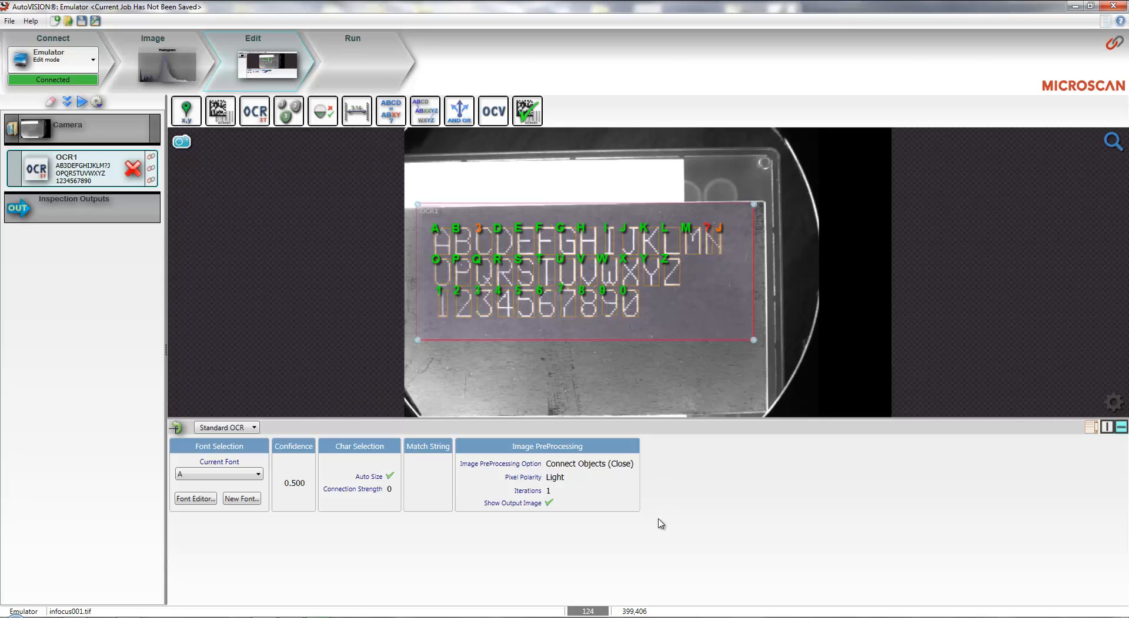
- Change the OCR tool's image preprocessing option to Grow Objects (Dilate)
left_click(596, 469)
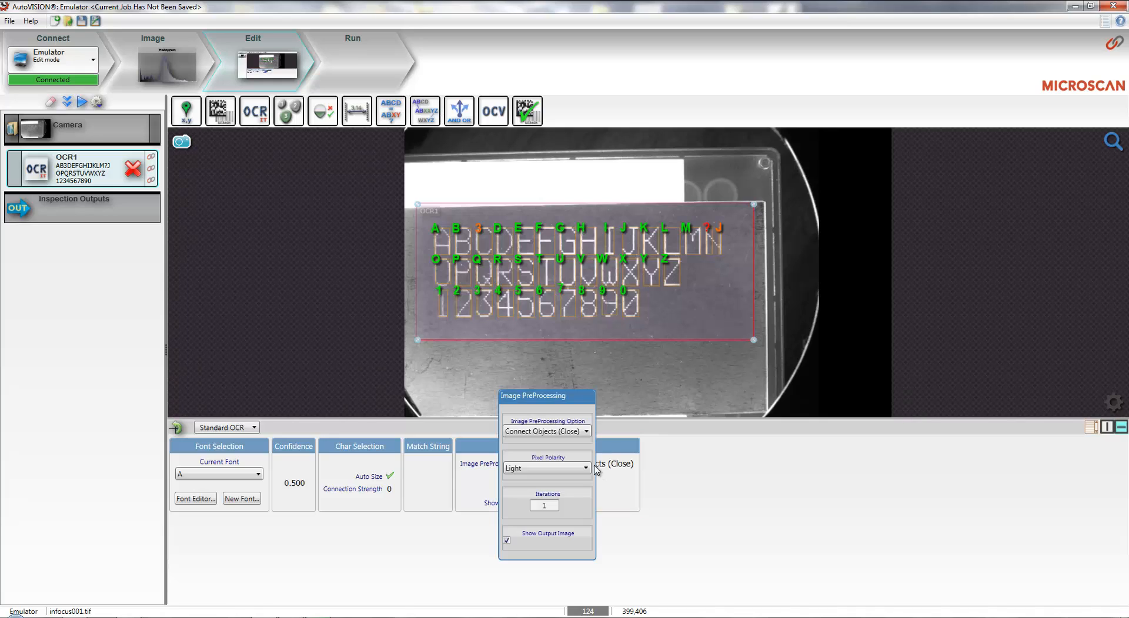
left_click(556, 432)
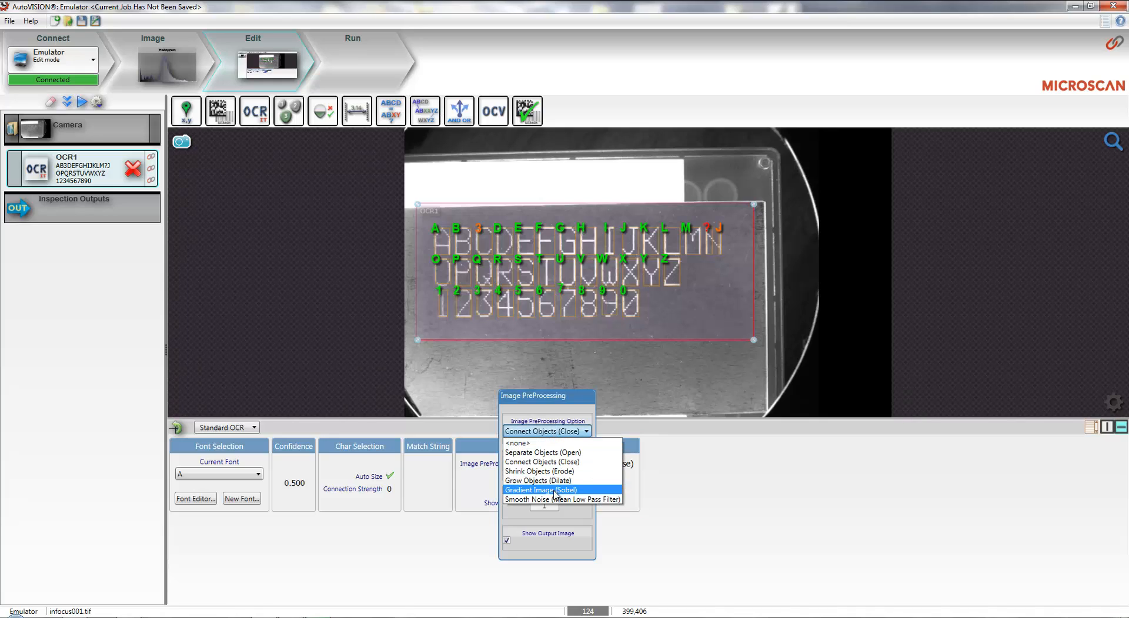
left_click(556, 481)
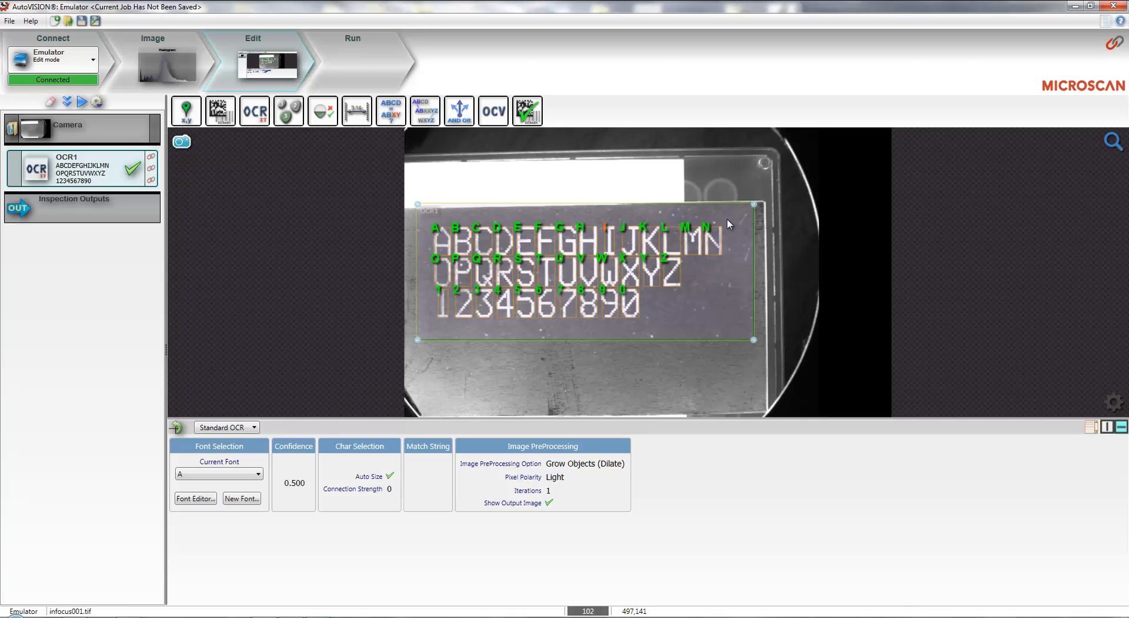
- Try the Gradient Image (Sobel) preprocessing option on the OCR tool's region
left_click(568, 469)
left_click(572, 432)
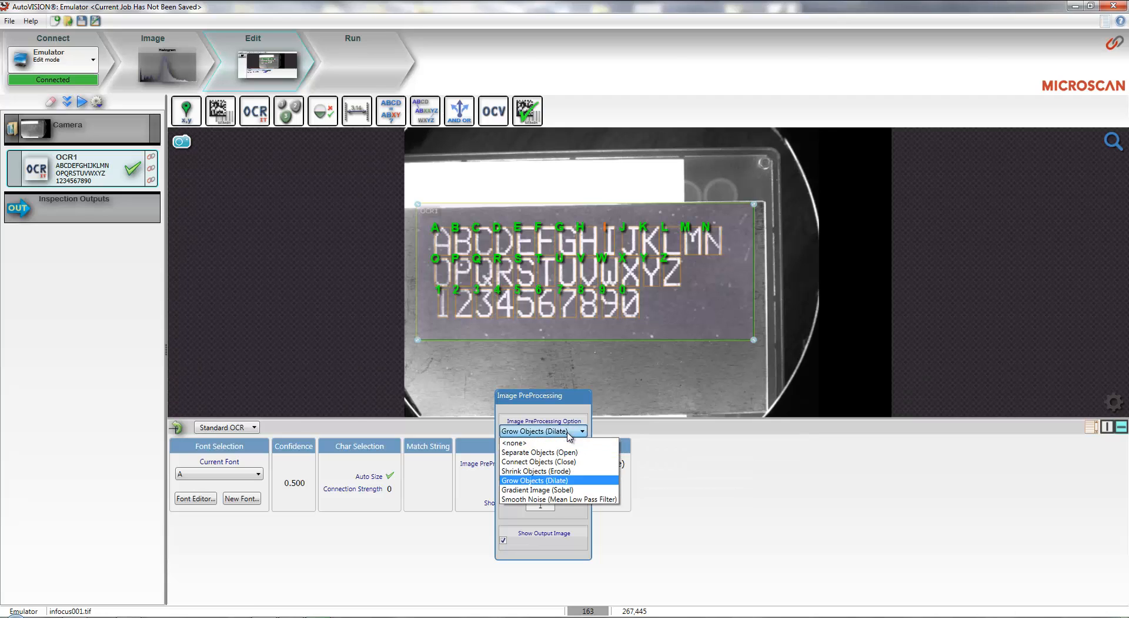
left_click(559, 491)
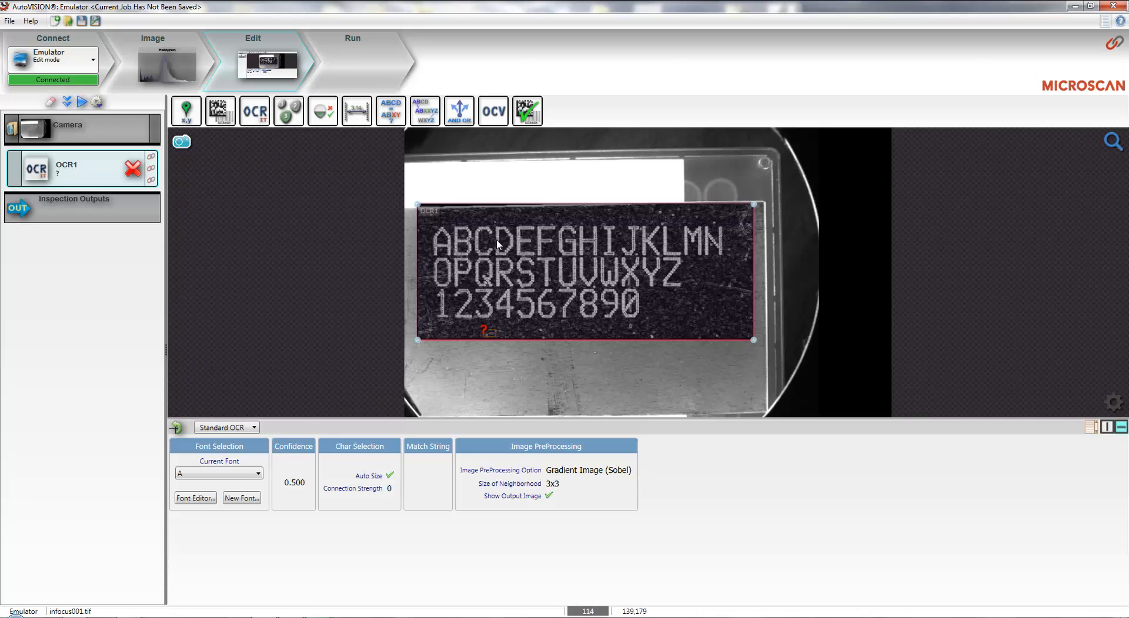
- Set the Standard OCR tool's image preprocessing option to Smooth Noise (Mean Low Pass Filter)
left_click(578, 477)
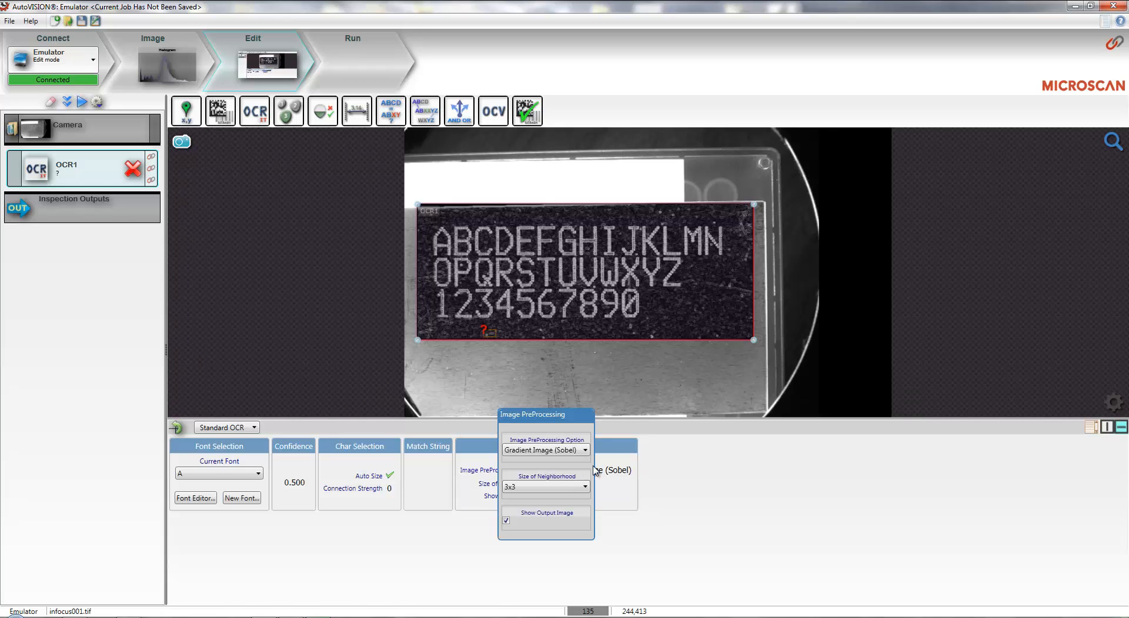
left_click(561, 452)
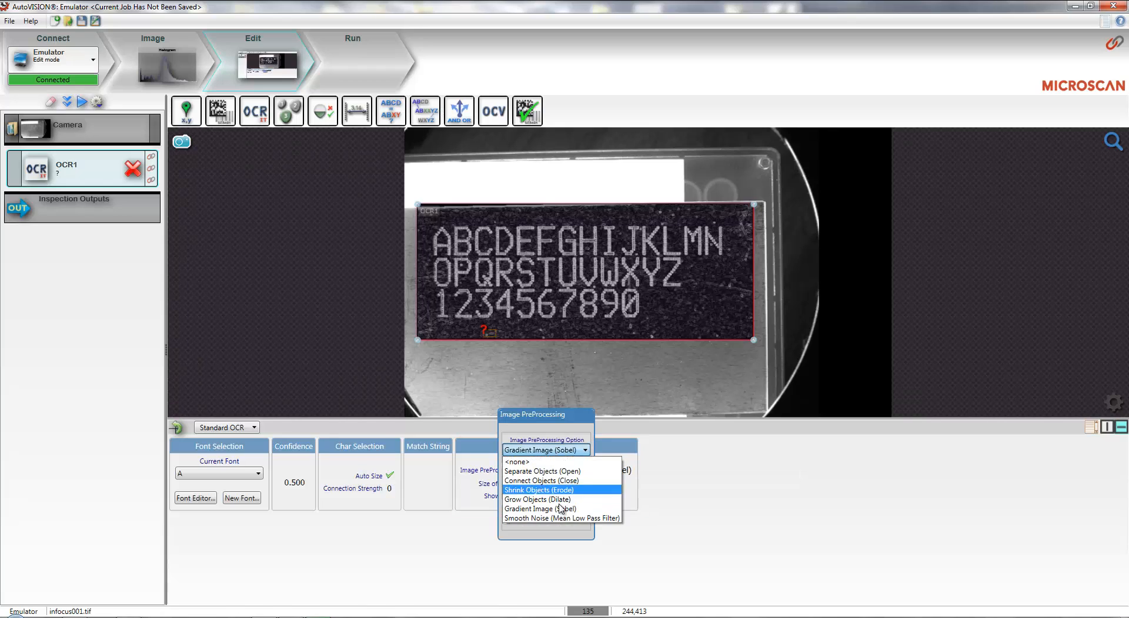
left_click(560, 518)
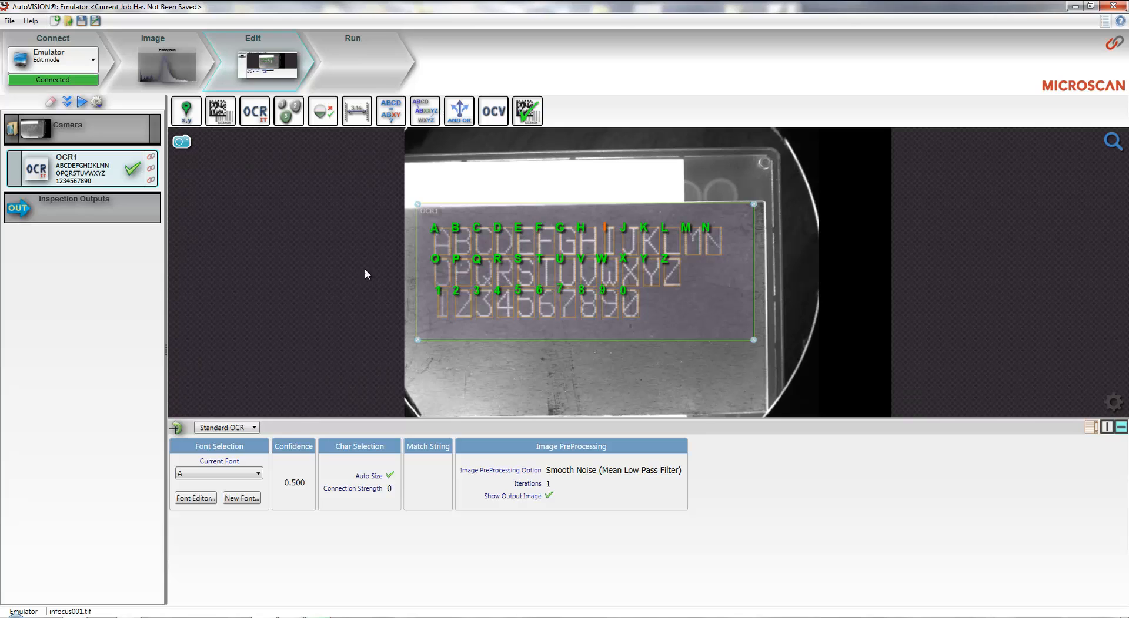
- Acquire the next image, infocus002.tif, and switch the OCR tool from Standard OCR to IntelliText OCR
left_click(182, 143)
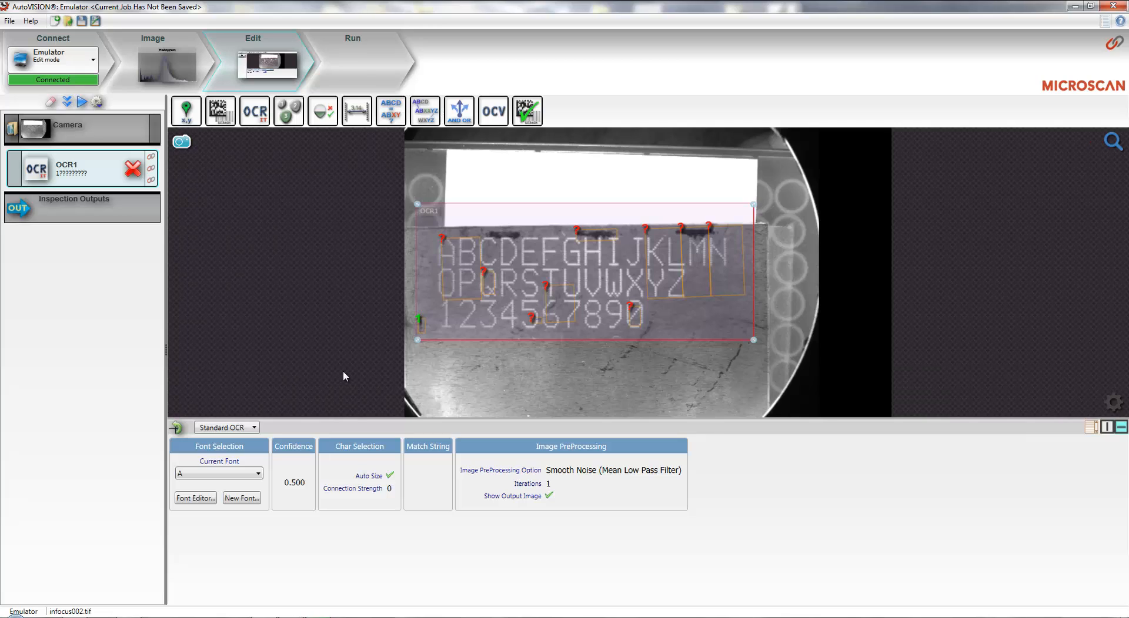
left_click(245, 428)
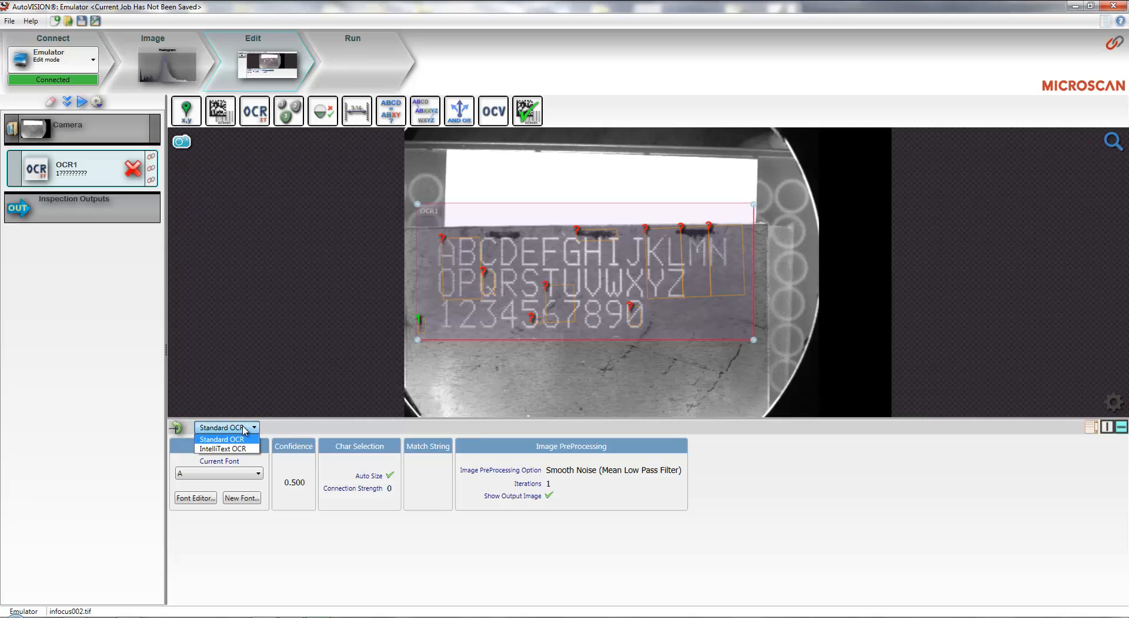
left_click(224, 449)
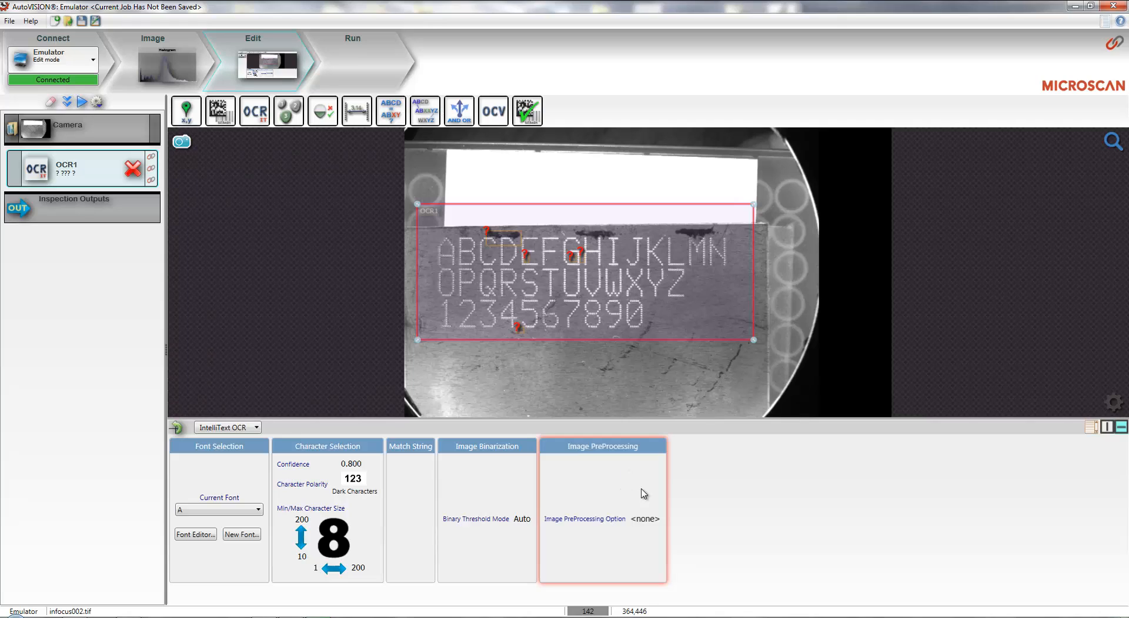
- Apply the Smooth Noise (Mean Low Pass Filter) preprocessing option to the IntelliText OCR tool
left_click(645, 520)
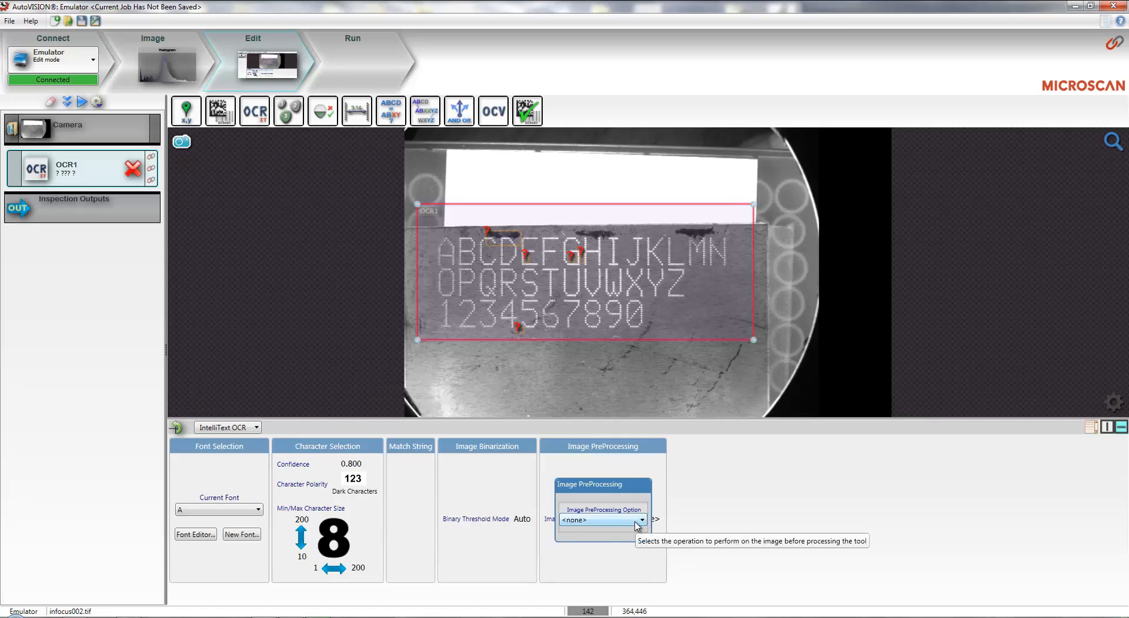
left_click(644, 520)
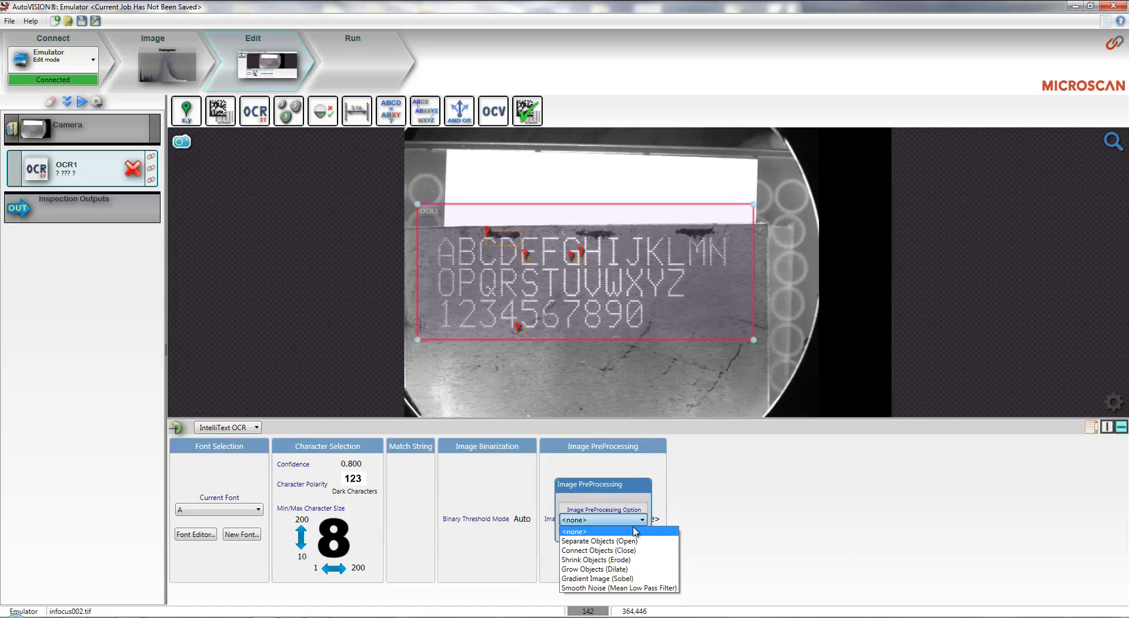
left_click(641, 588)
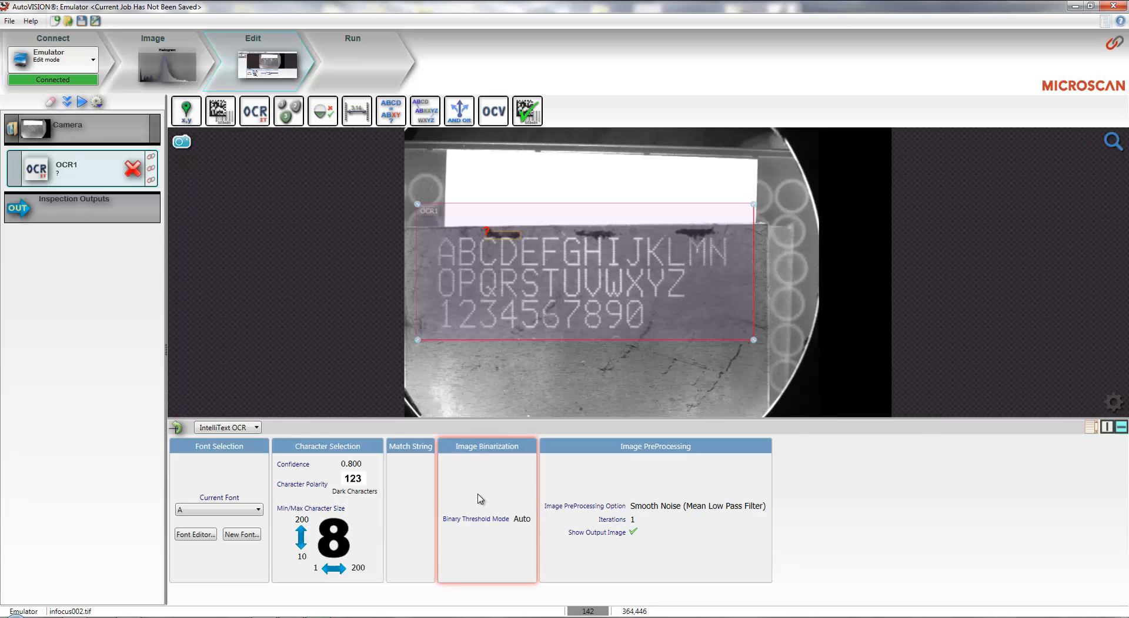
- Set the character polarity to Light Characters and lower the OCR region's upper edge to exclude the white label
left_click(360, 483)
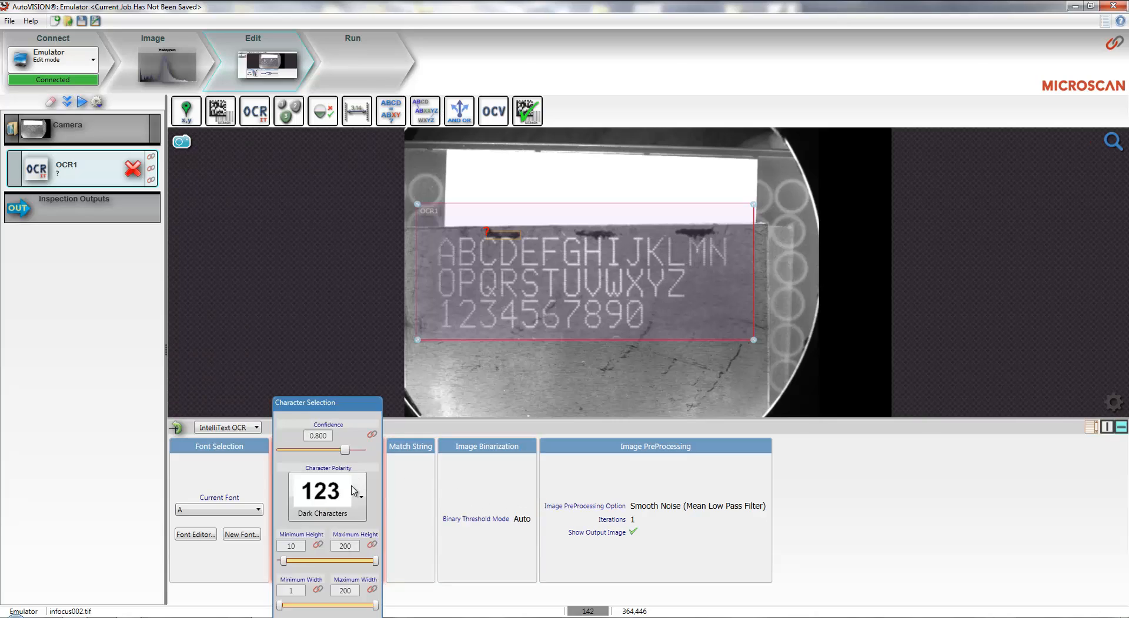
left_click(352, 499)
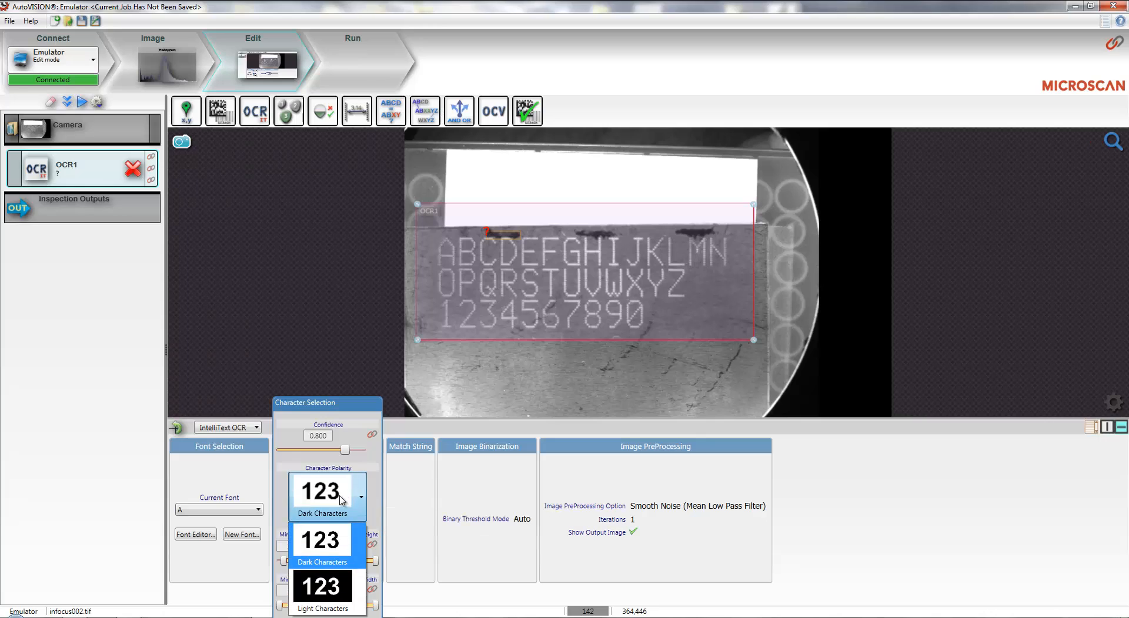
left_click(315, 593)
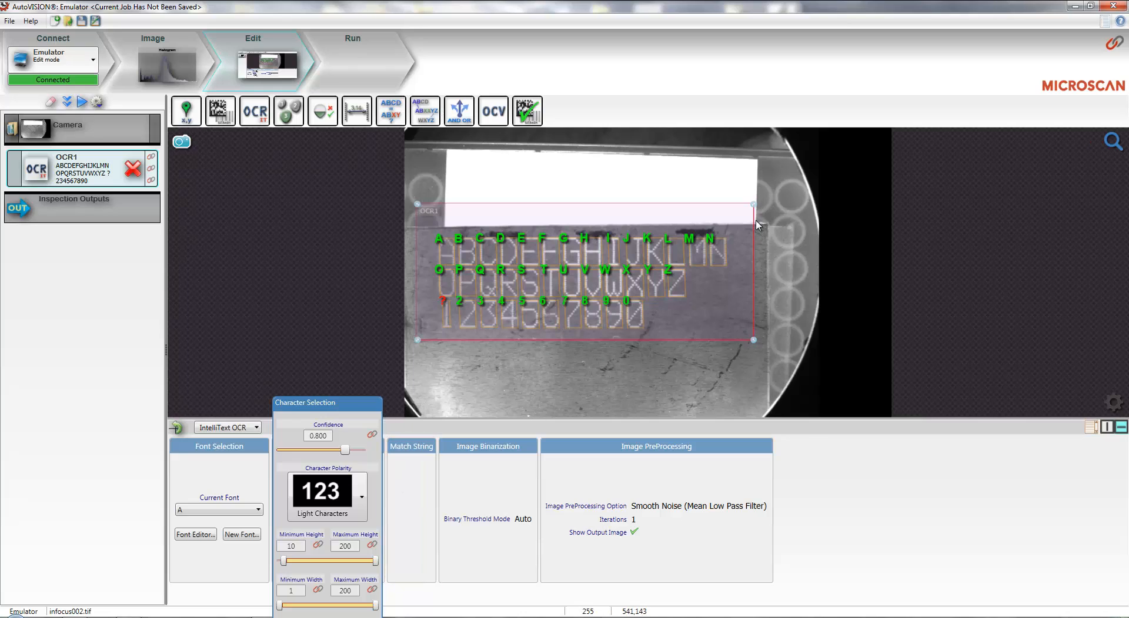
left_click_drag(754, 206, 754, 234)
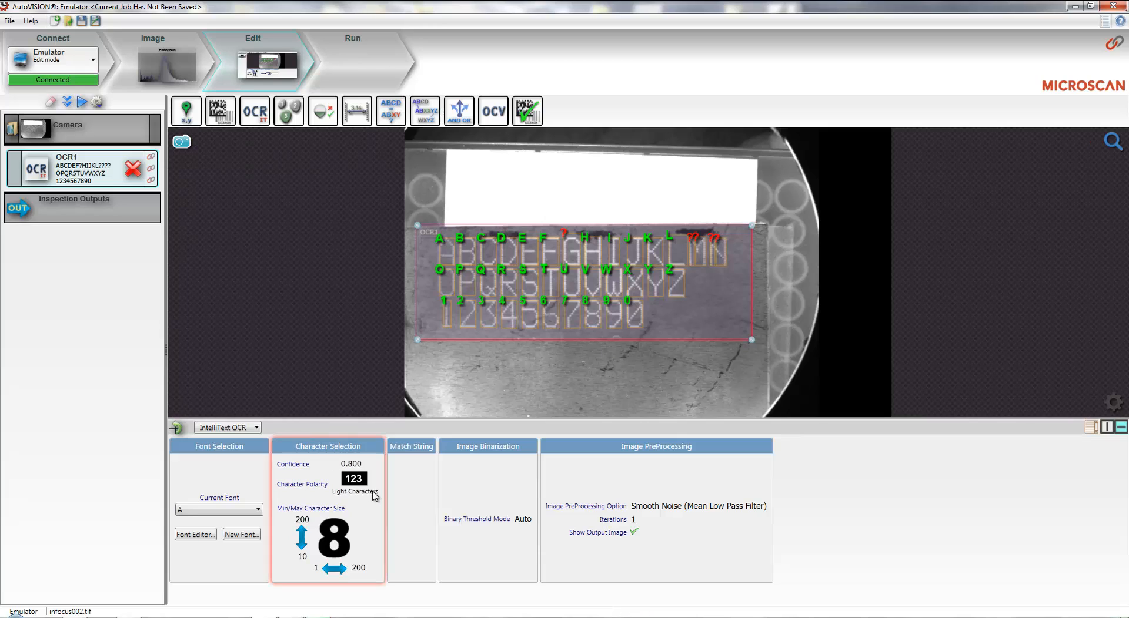
- Set the binary threshold mode to FixedTemplate and reduce the binarization mean factor to about 0.194
left_click(518, 521)
left_click(518, 520)
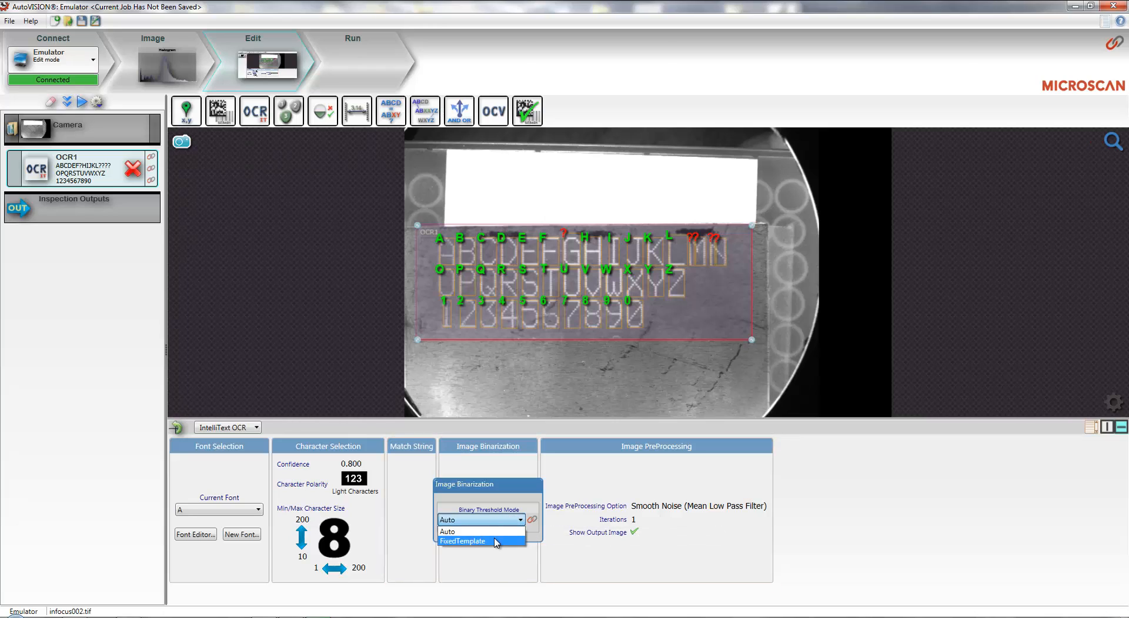
left_click(494, 542)
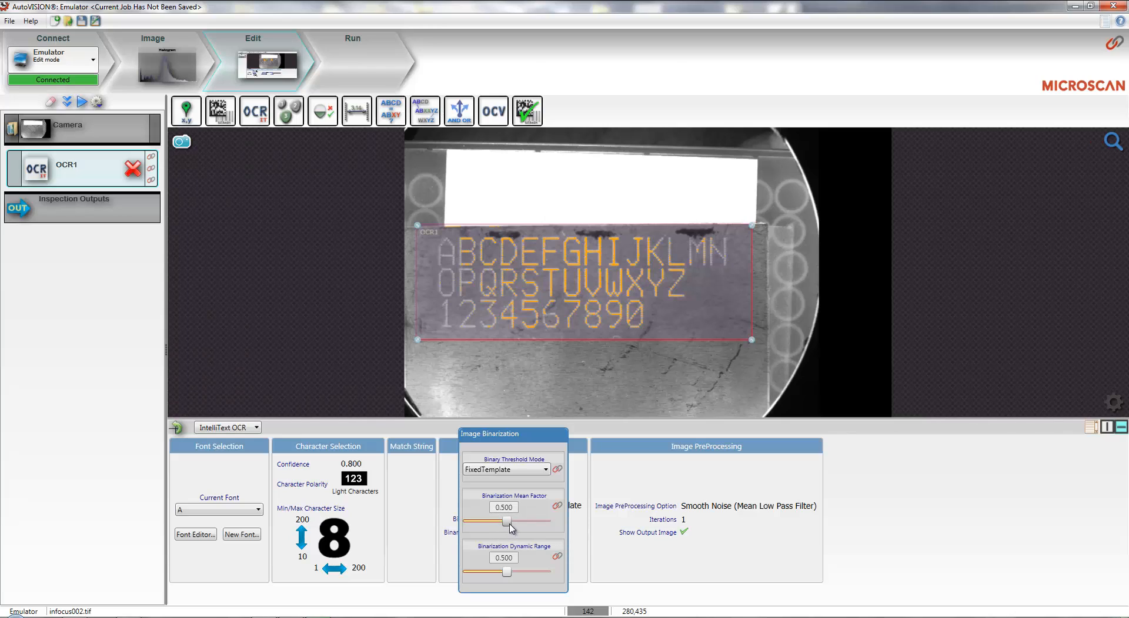
left_click_drag(509, 525, 484, 522)
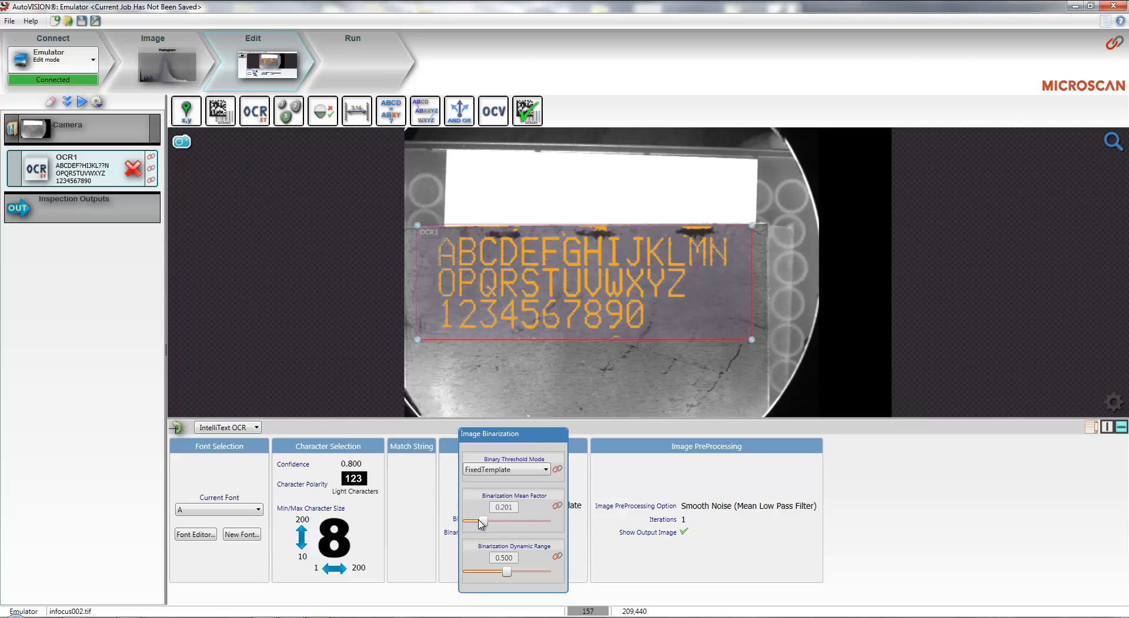
left_click_drag(483, 522, 473, 527)
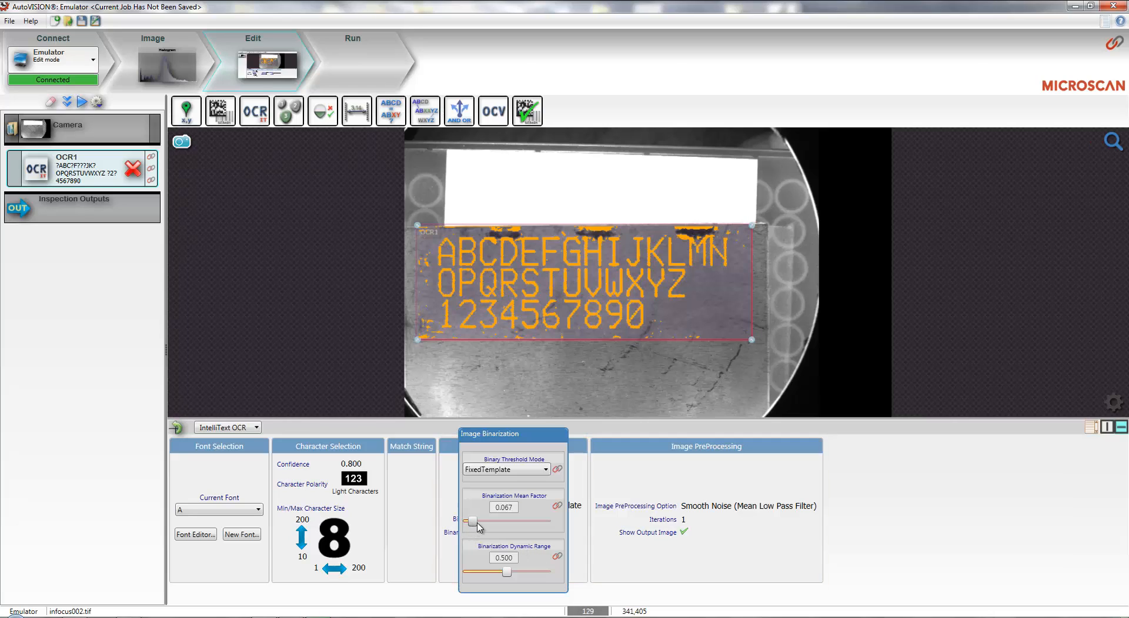
left_click_drag(474, 527, 480, 528)
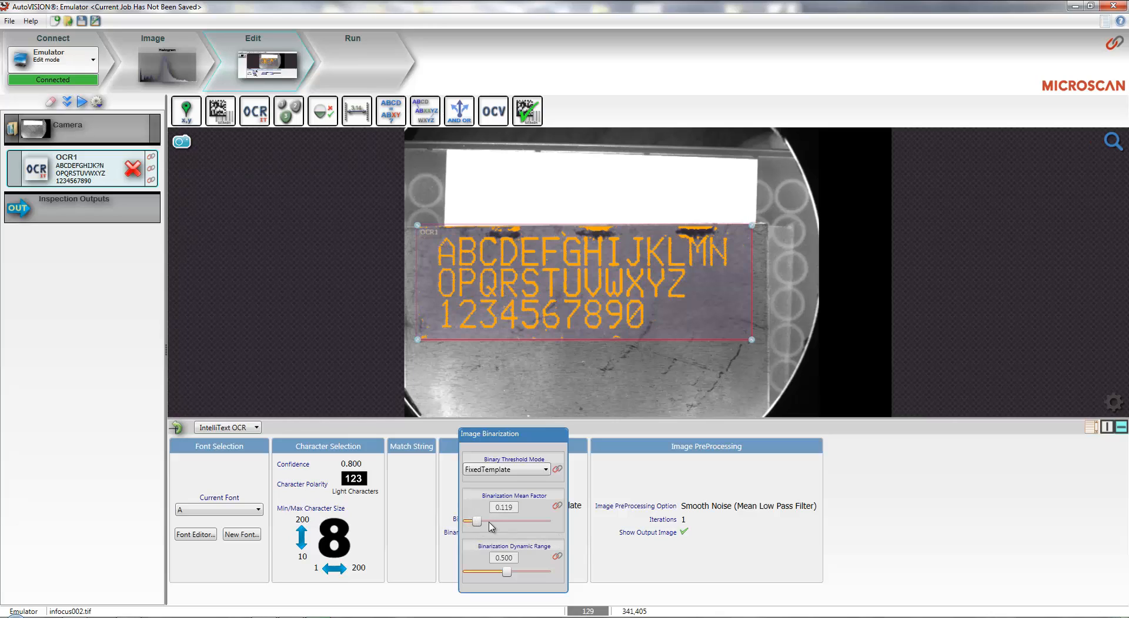
left_click_drag(477, 524, 483, 525)
- Adjust the binarization dynamic range to about 0.425 and close the binarization settings
left_click_drag(506, 575, 480, 575)
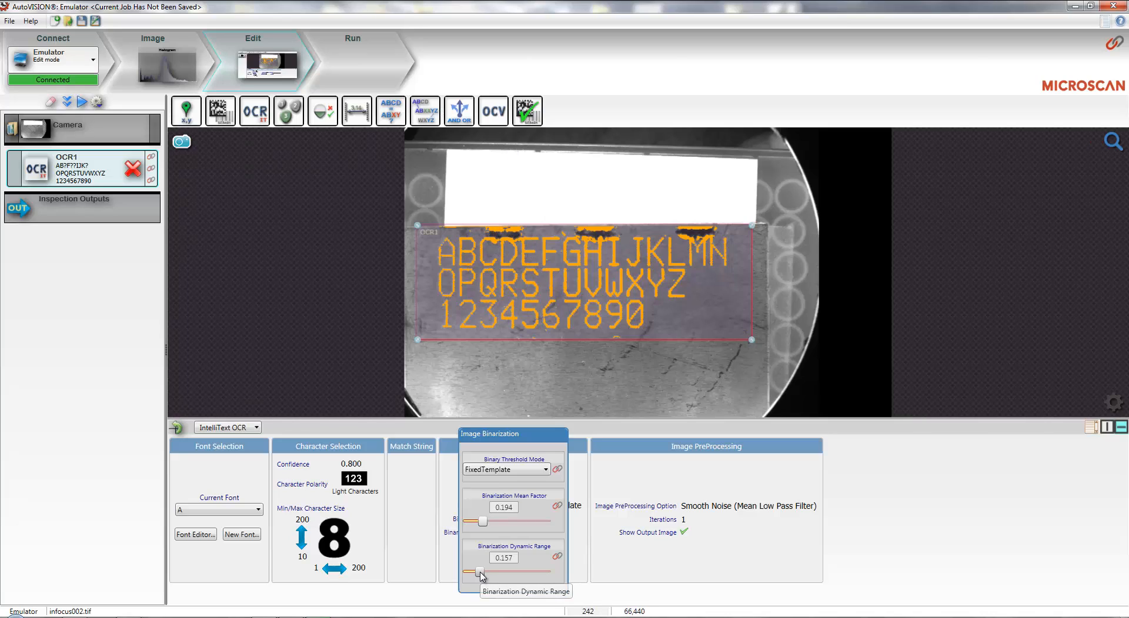
left_click_drag(480, 574, 501, 572)
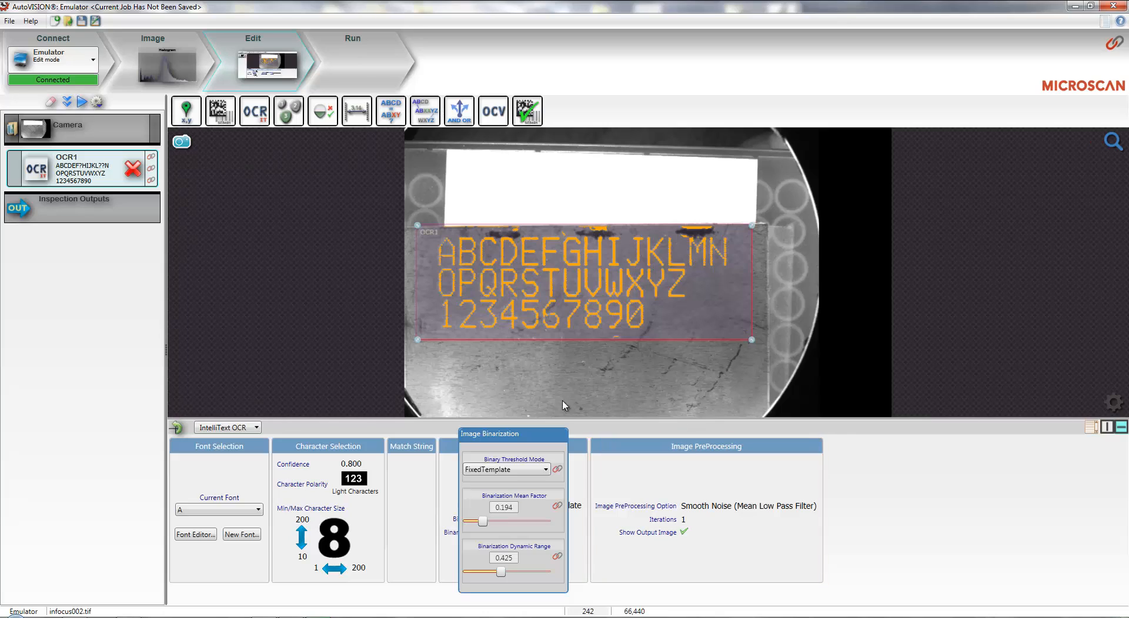
left_click(752, 342)
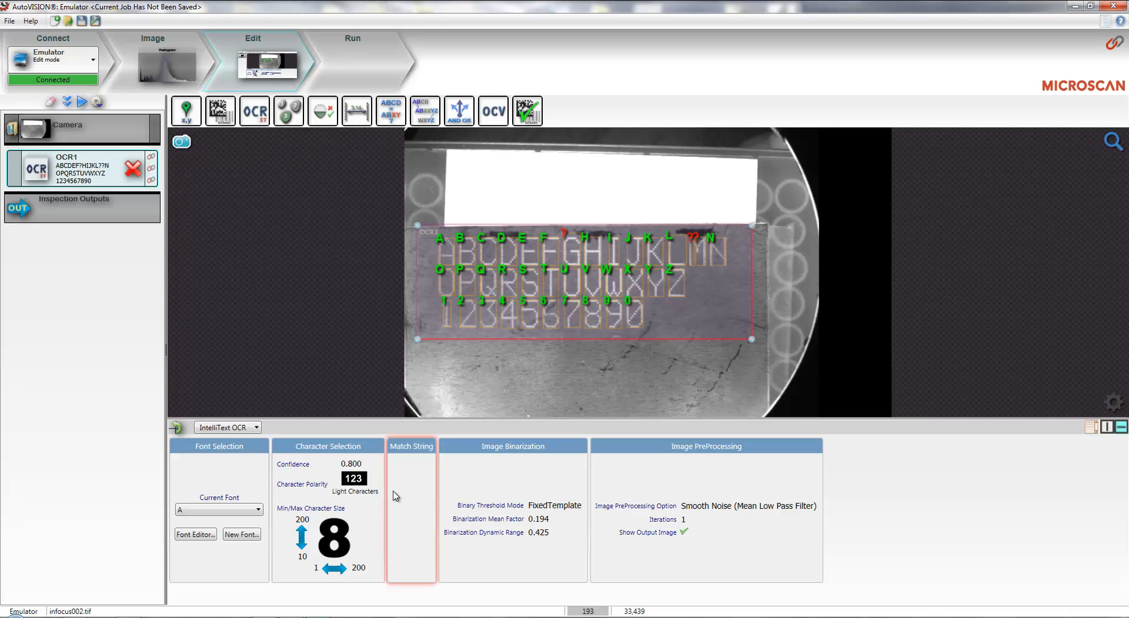
- Set the maximum height of detected characters to 45 in the character selection settings
left_click(301, 538)
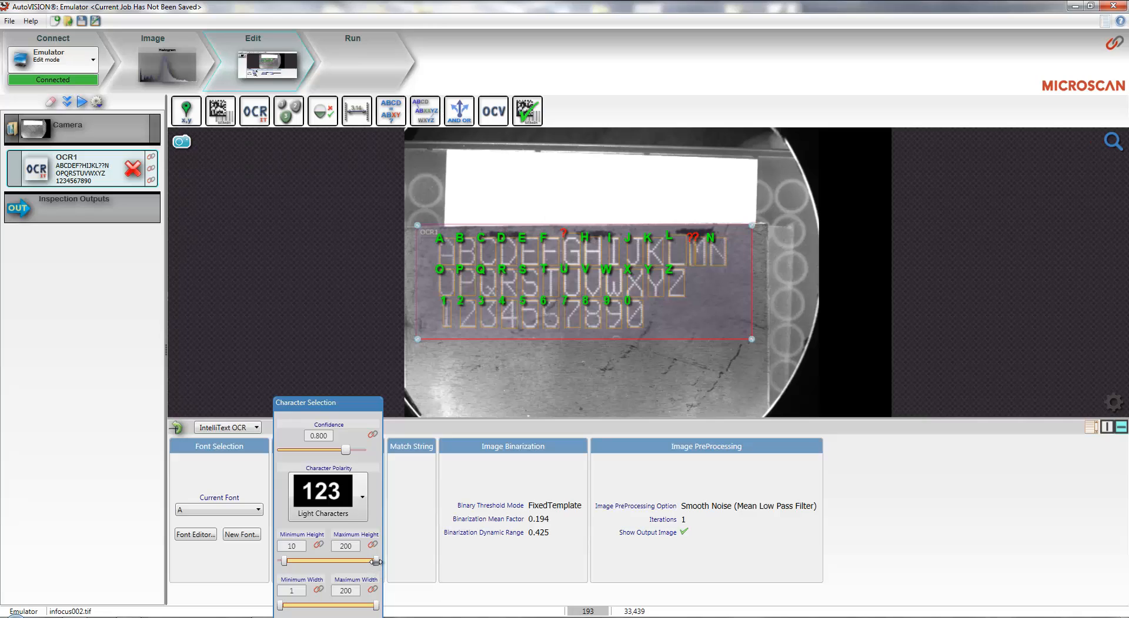
left_click_drag(376, 562, 341, 561)
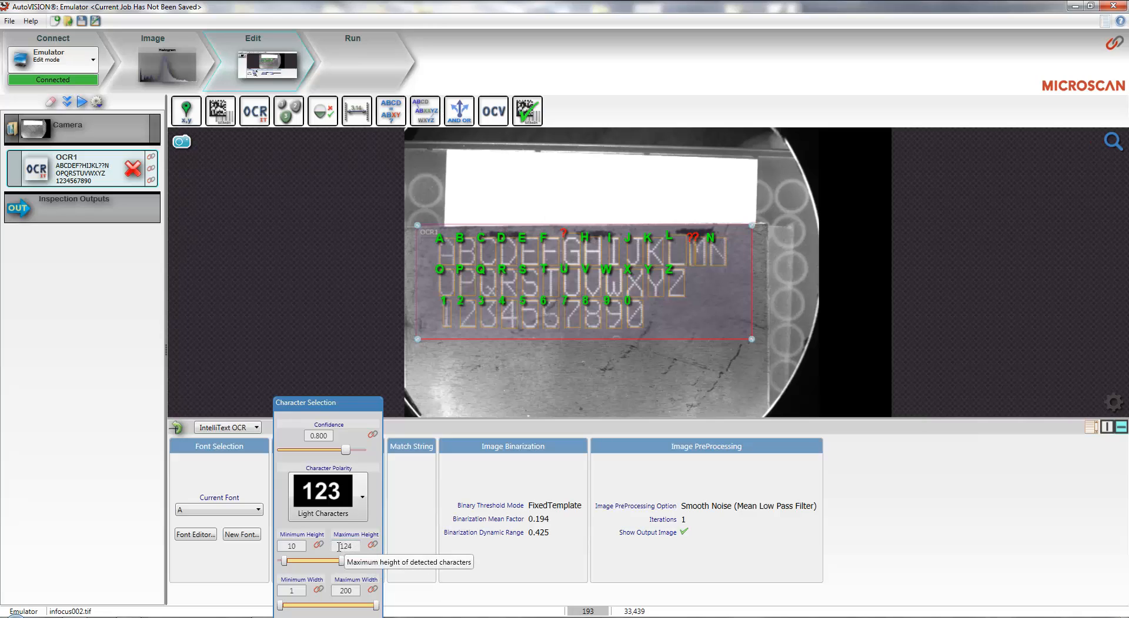
double_click(346, 547)
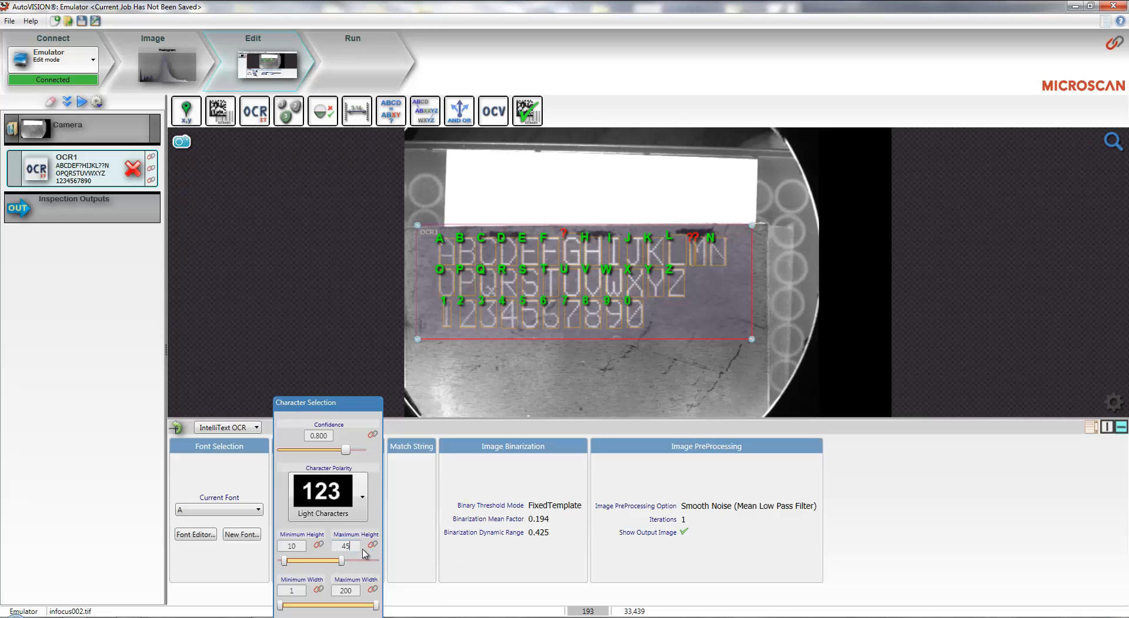
type("45")
key("Return")
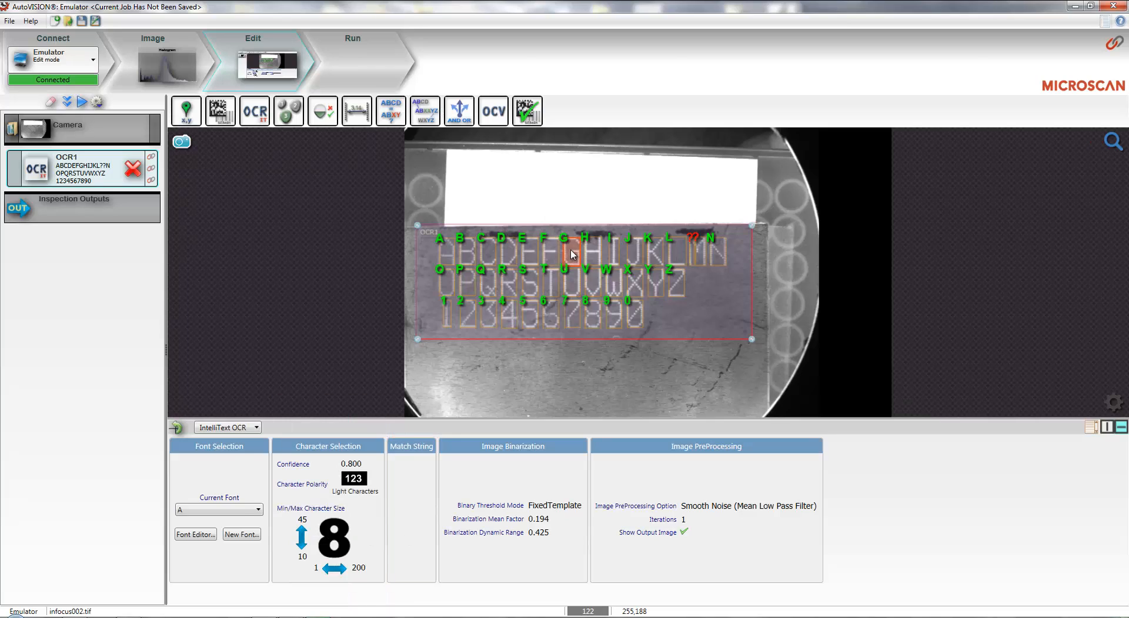
- Set the minimum width of detected characters to 20 in the character selection settings
mouse_move(571, 254)
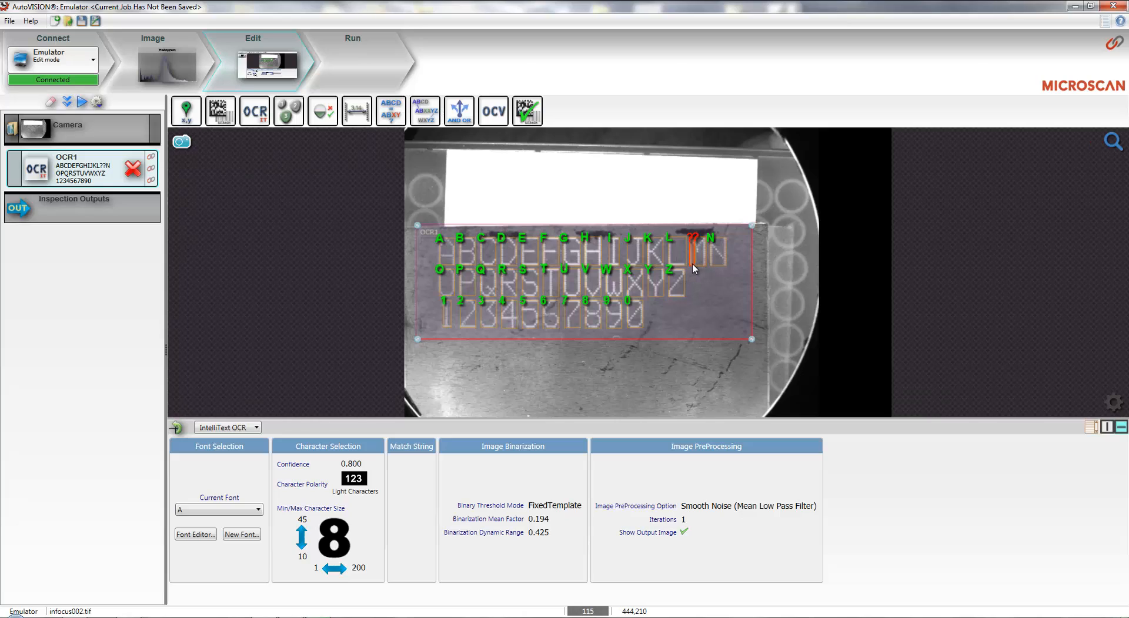
mouse_move(320, 589)
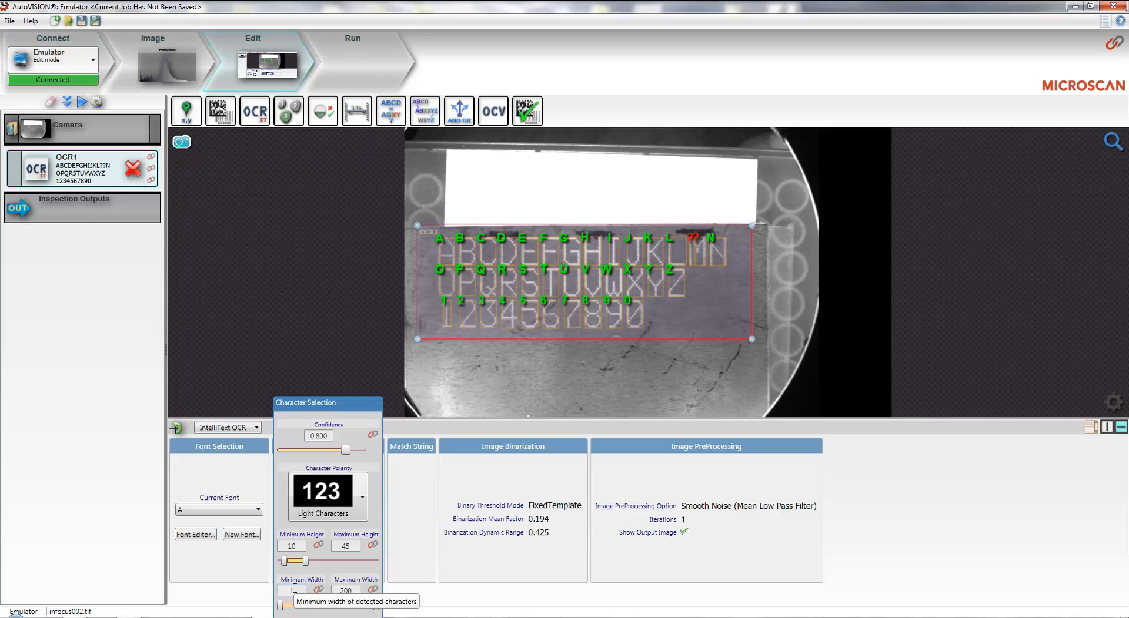
left_click(301, 588)
key("BackSpace")
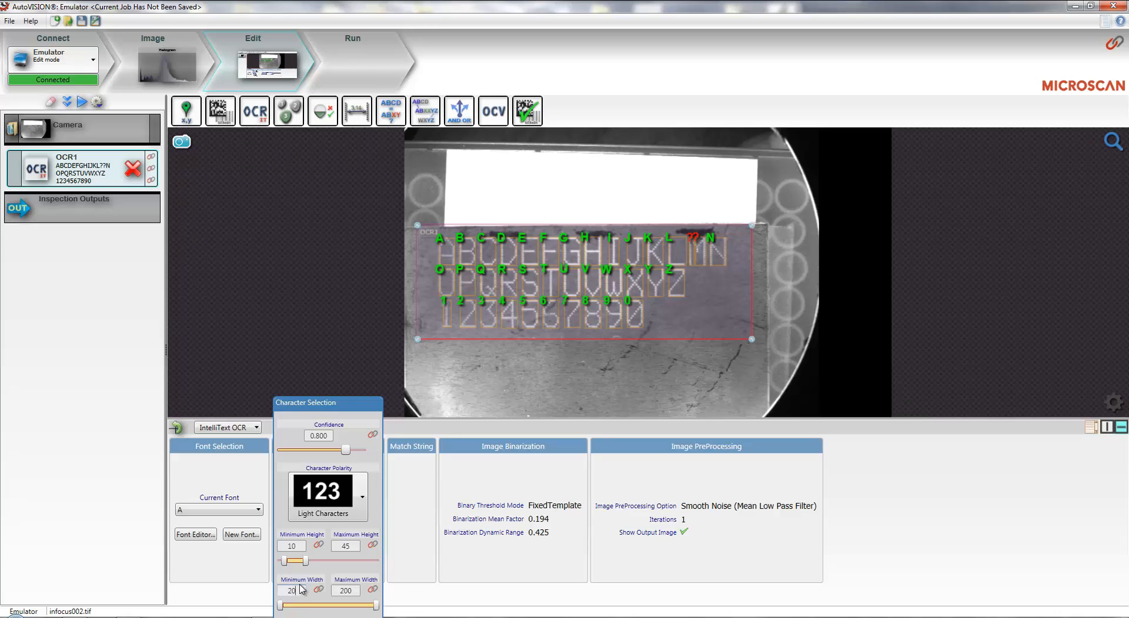
type("20")
key("Return")
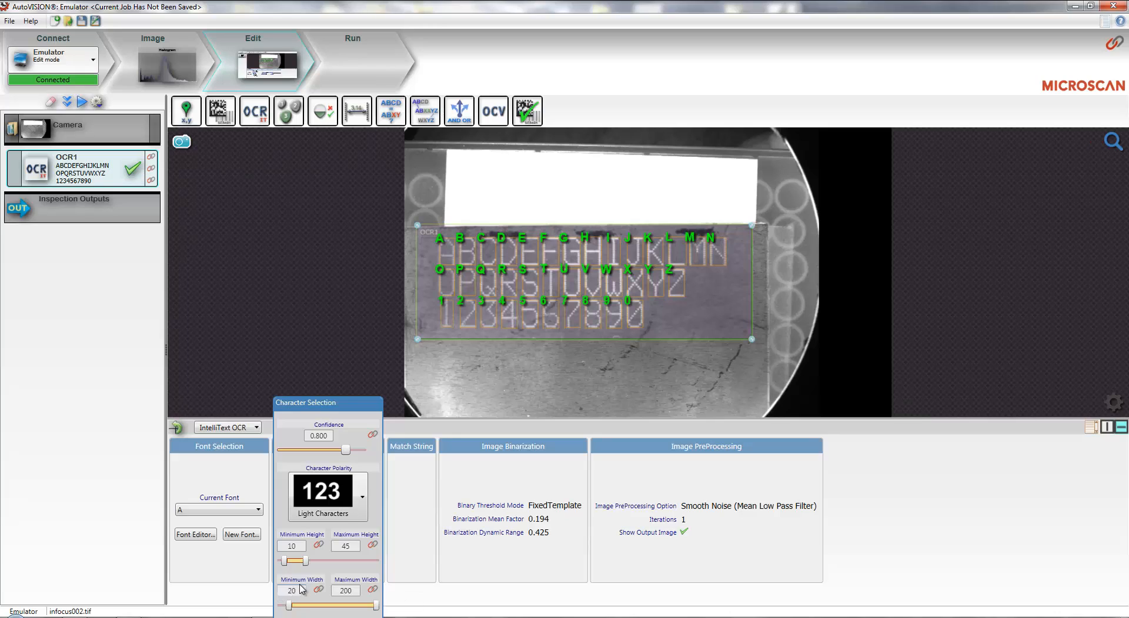
left_click(701, 257)
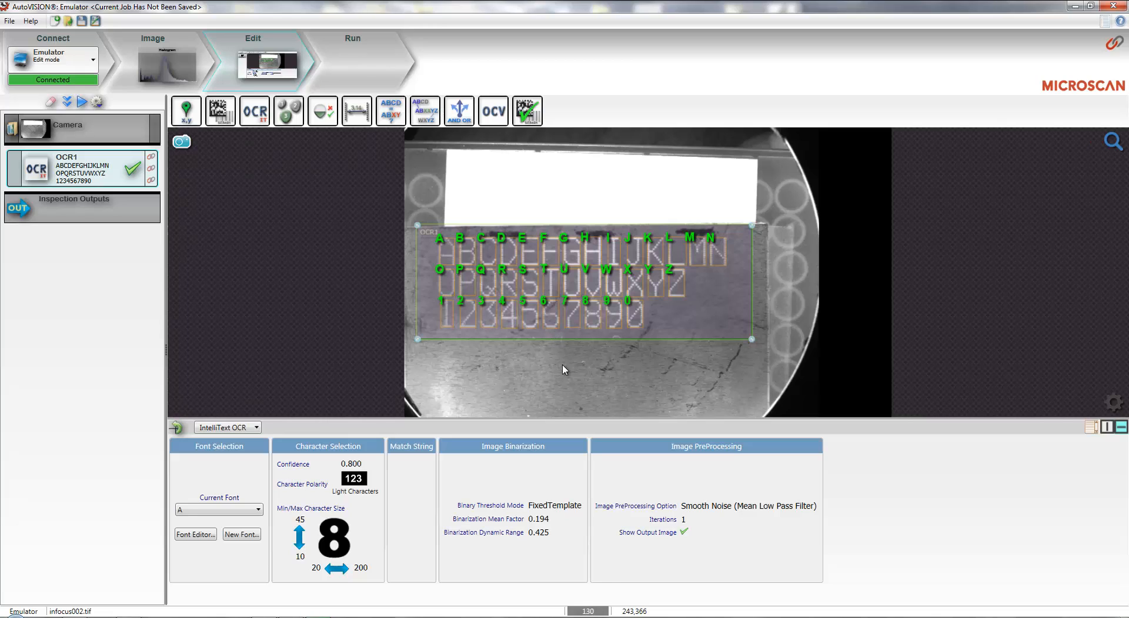
- Review the complete list of OCR1 settings, including the character size, binarization and string matching options, and close it
left_click(1091, 427)
left_click_drag(530, 174, 783, 165)
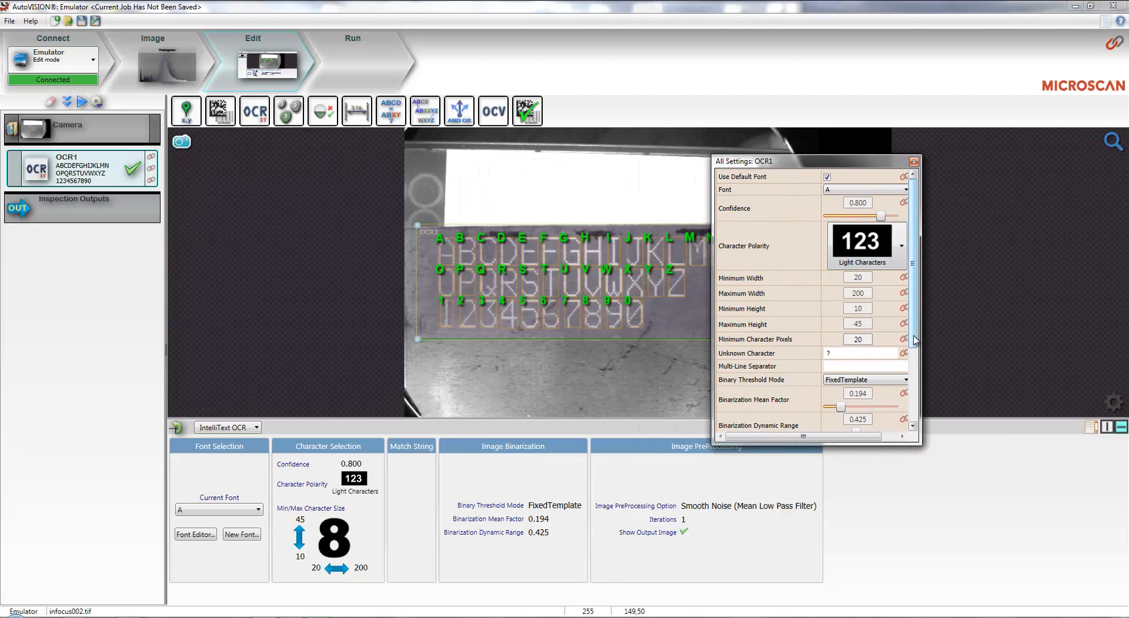
left_click_drag(914, 342, 919, 407)
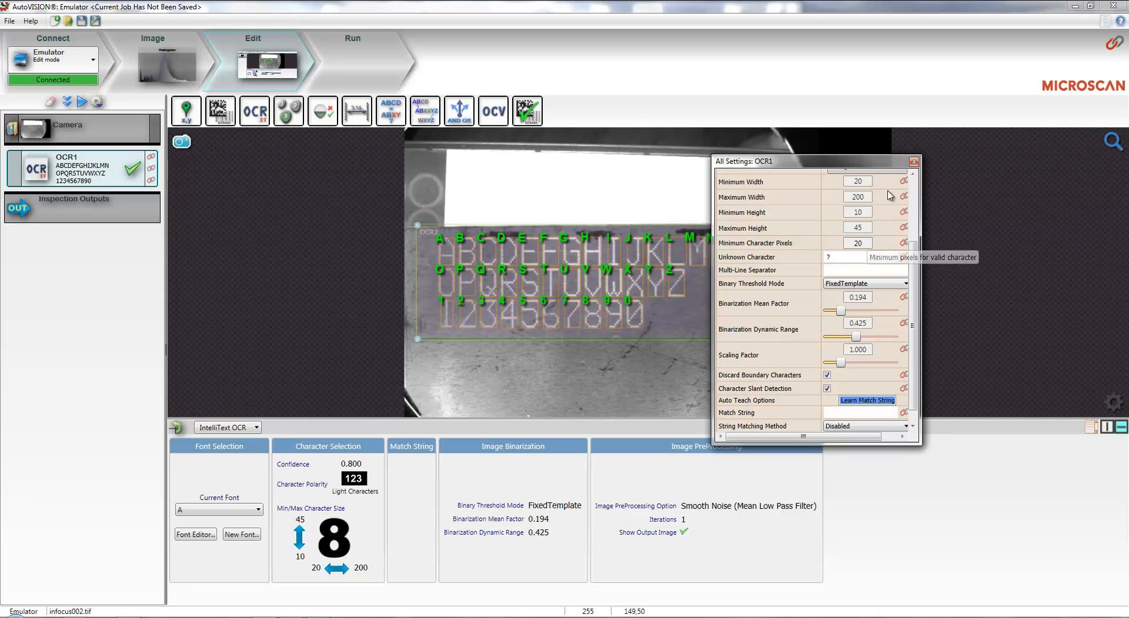
left_click(913, 162)
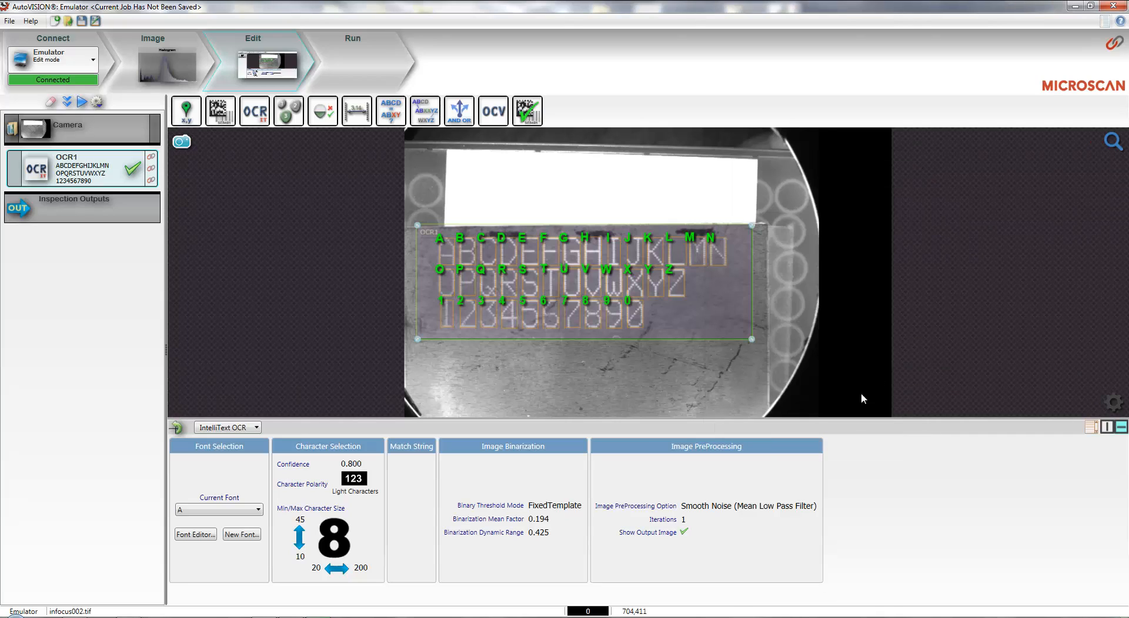
- Load another image and shift the OCR region slightly upward so it fully encloses all three character rows
left_click(181, 142)
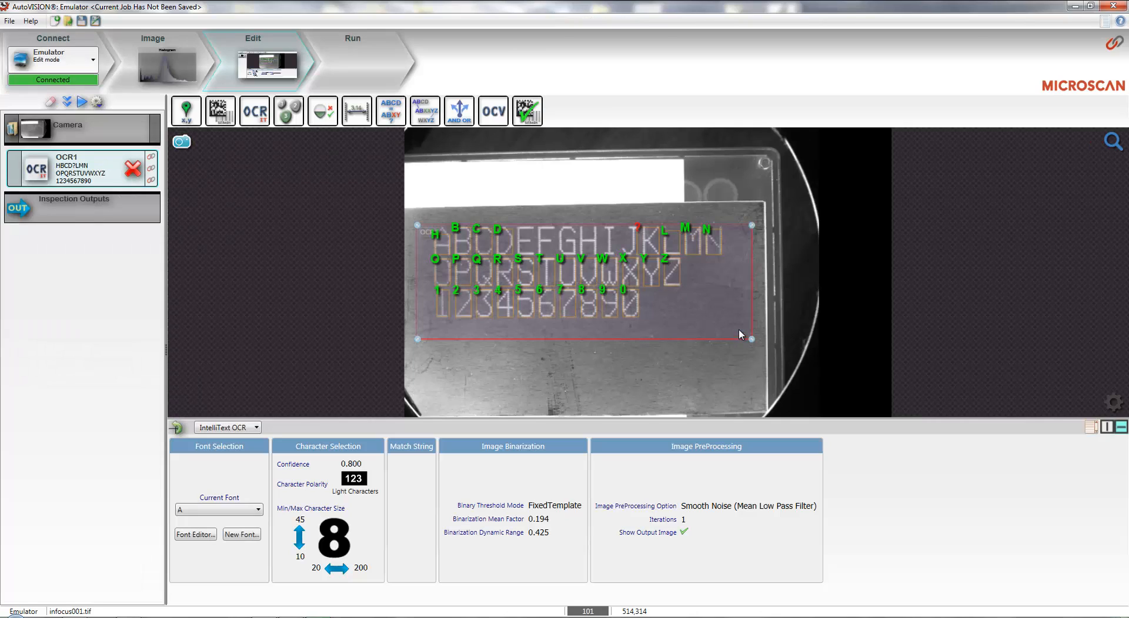
left_click_drag(738, 333, 735, 325)
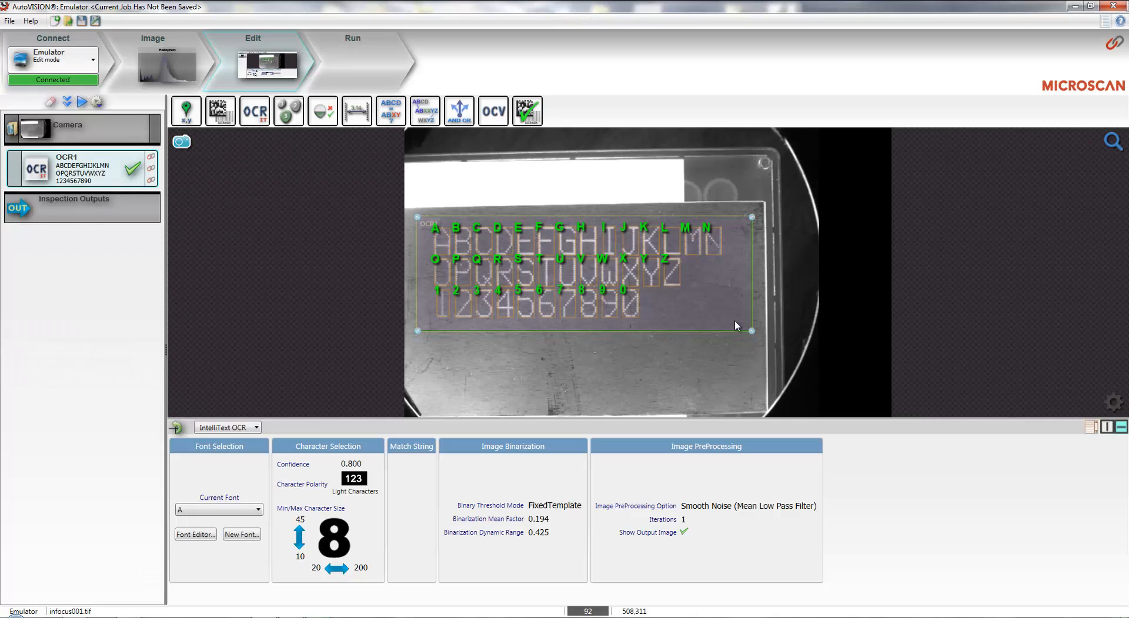